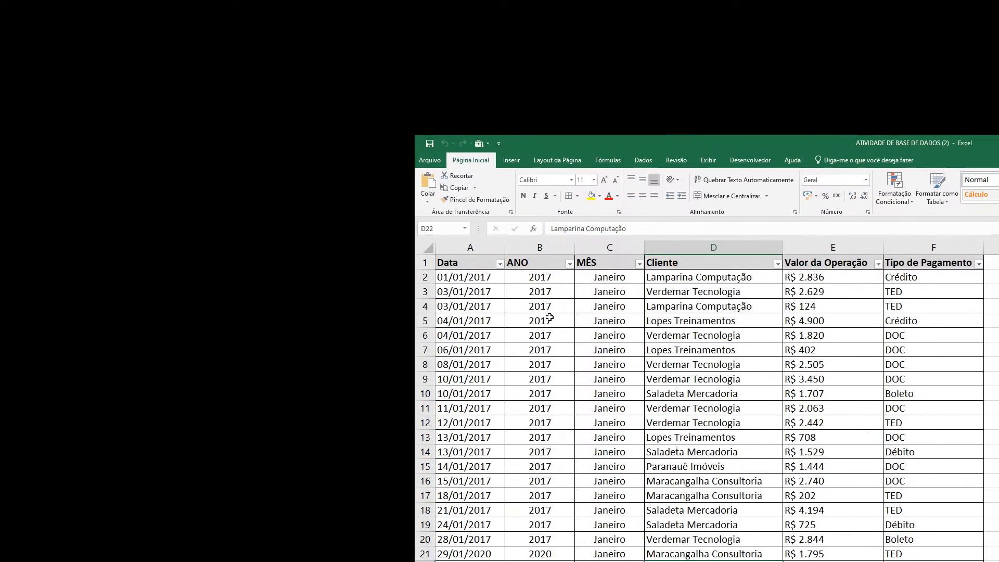
Look over the base table's ANO, MÊS, Cliente, Valor da Operação and Tipo de Pagamento columns
left_click(549, 317)
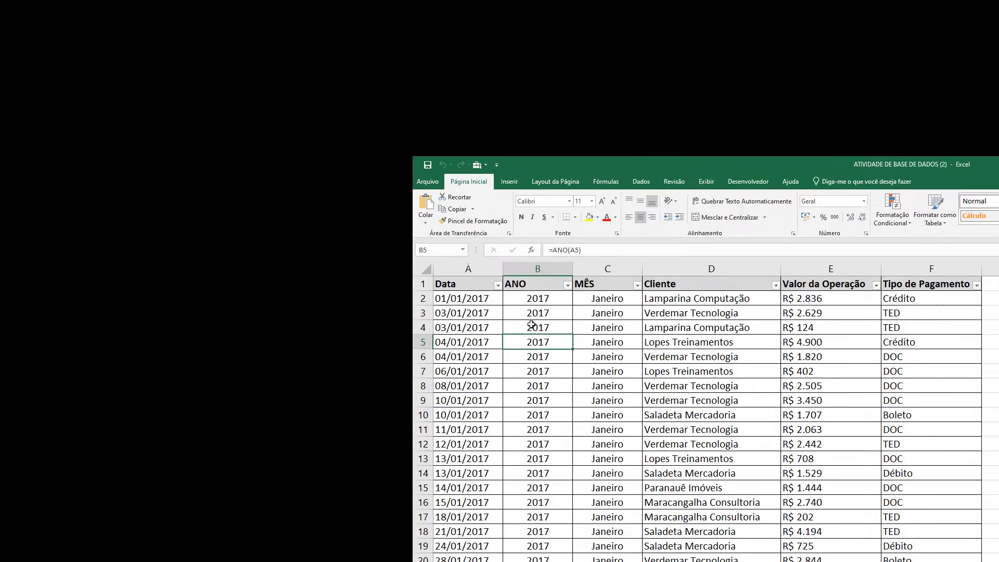
left_click_drag(573, 329, 575, 414)
left_click_drag(644, 328, 642, 371)
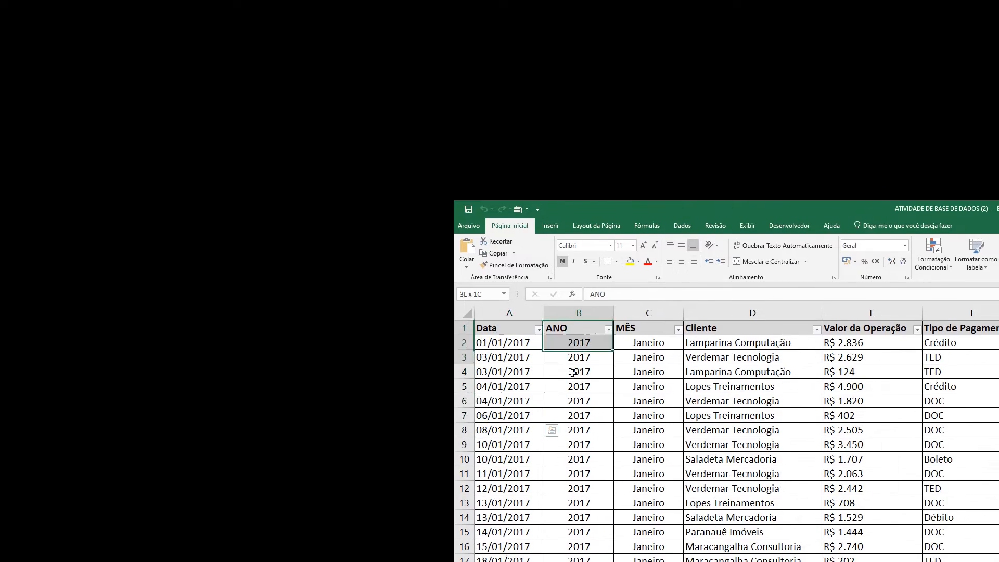
left_click_drag(573, 331, 586, 418)
left_click_drag(672, 331, 685, 446)
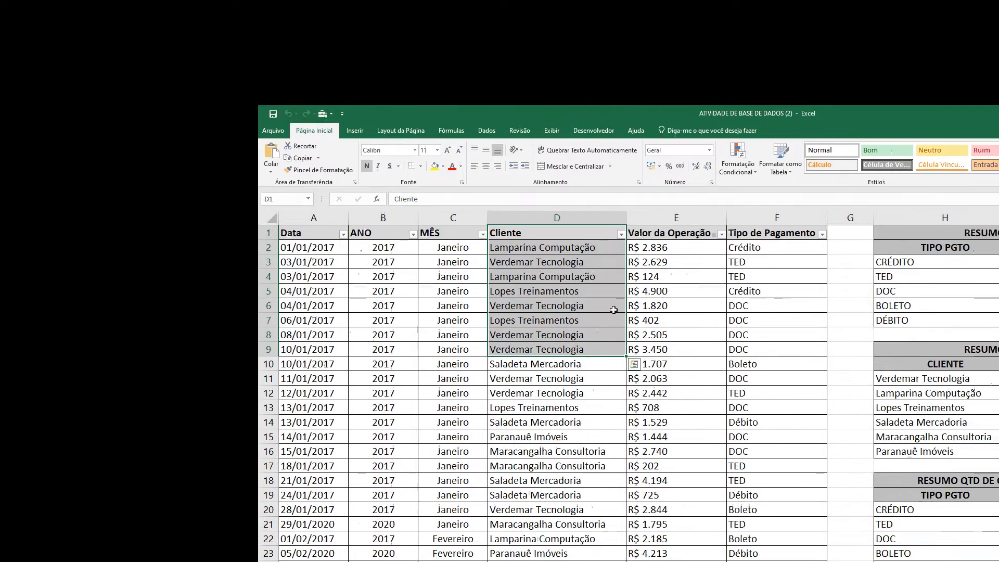
left_click_drag(573, 331, 576, 467)
left_click_drag(669, 334, 644, 503)
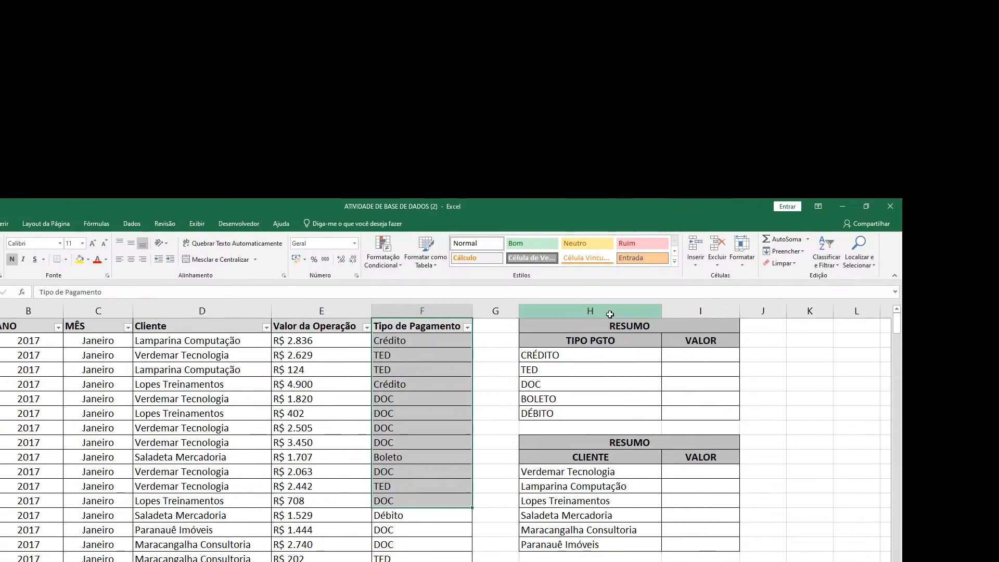
Delete columns H to J, which hold the RESUMO tables beside the data
left_click(791, 220)
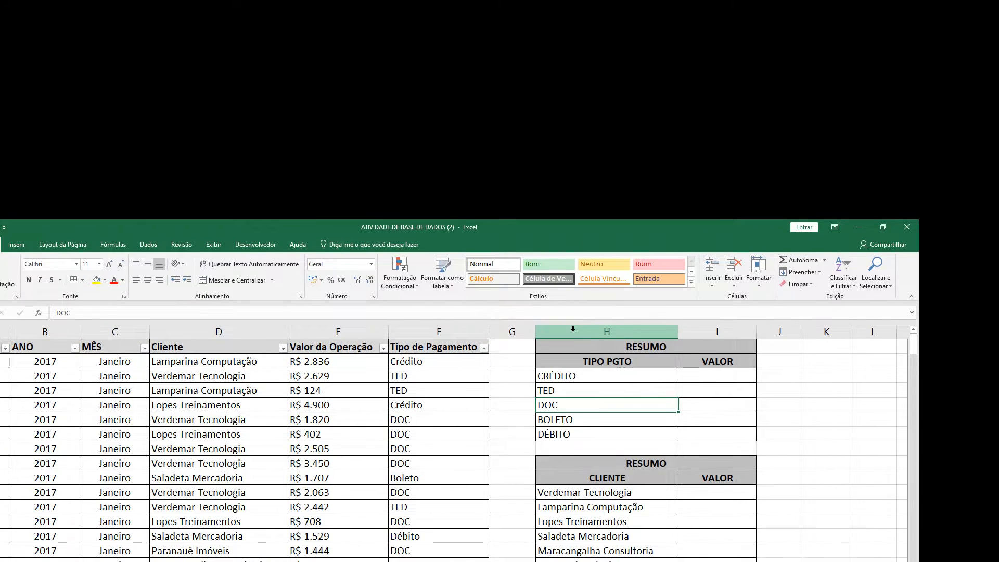
left_click_drag(588, 329, 772, 332)
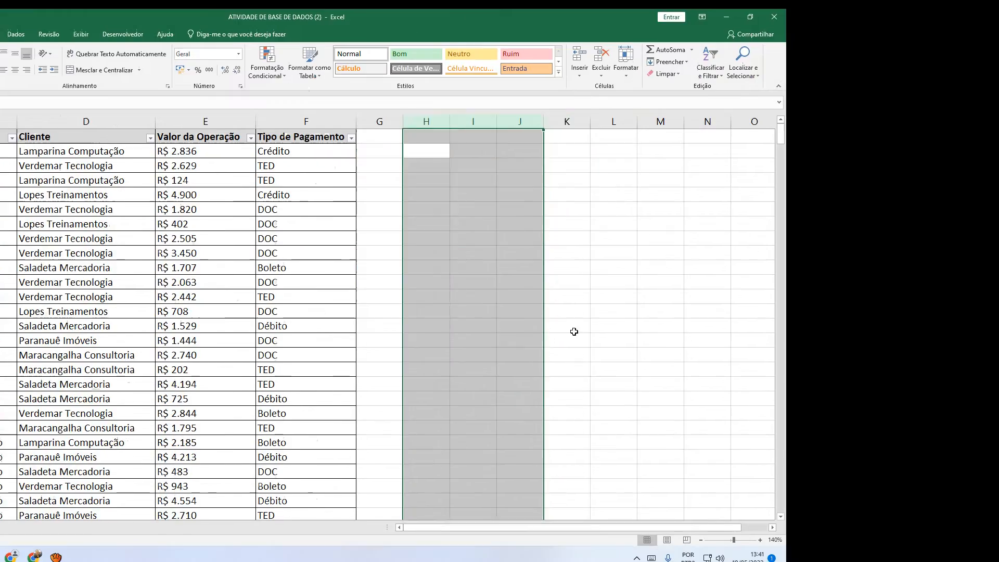
left_click(599, 451)
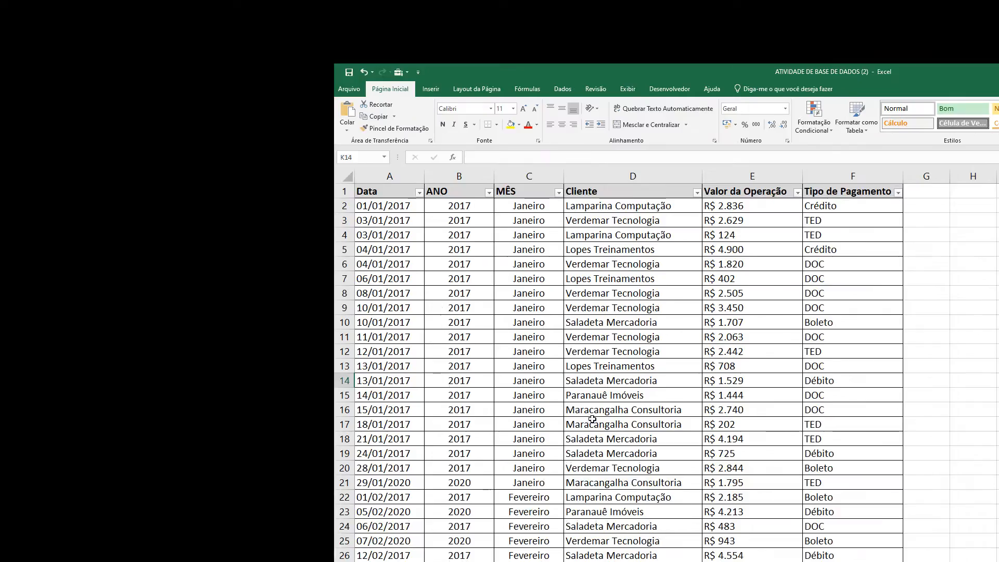
Create a pivot table on a new worksheet from the whole data range A1:F475 of the Base sheet
left_click(529, 424)
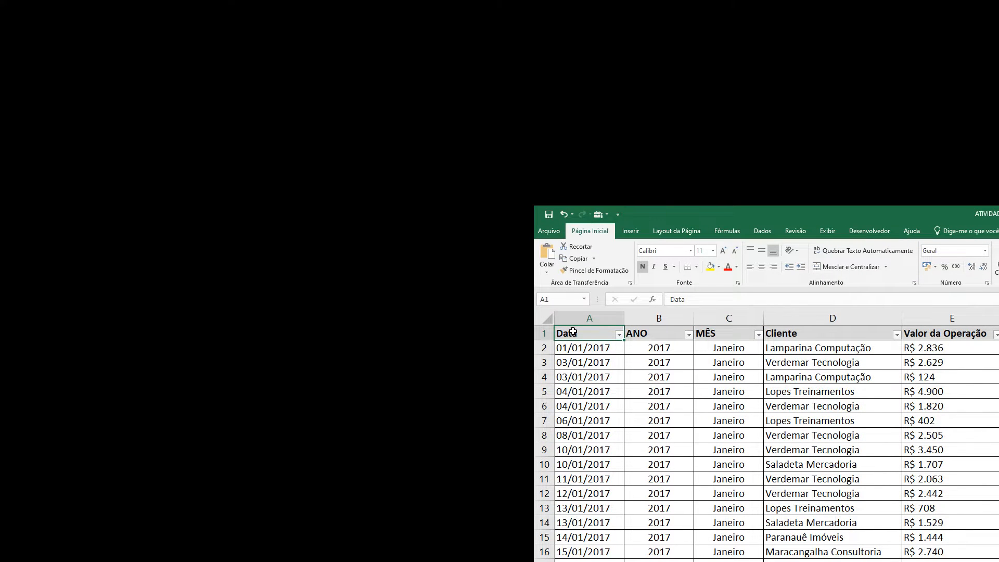
key("ctrl+shift+Down")
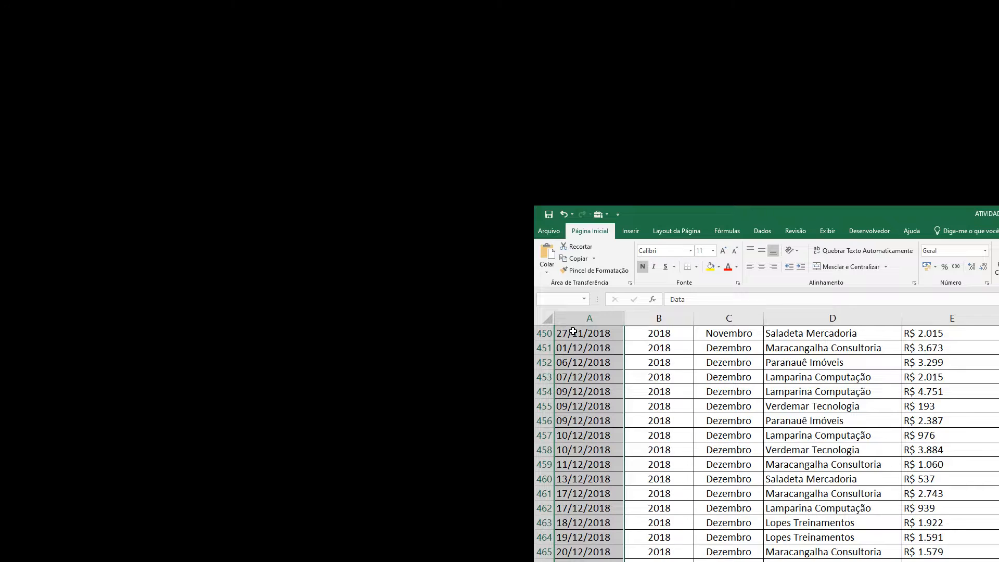
key("ctrl+shift+Right")
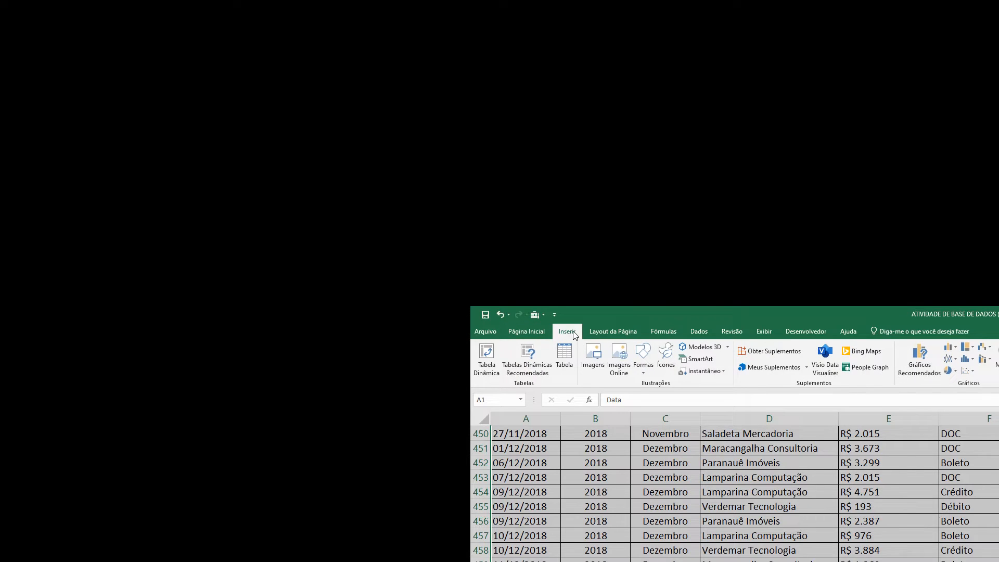
left_click(486, 359)
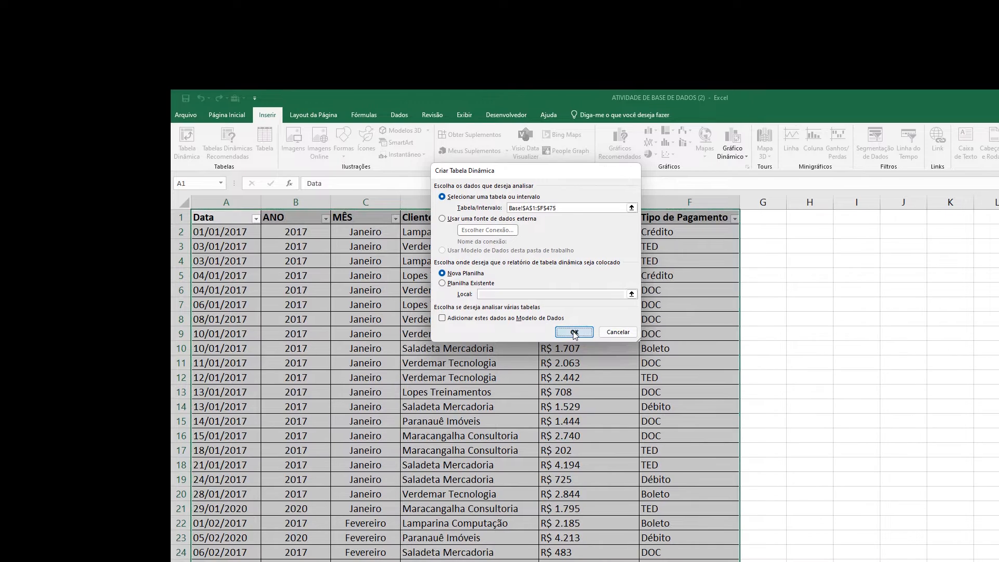
left_click(574, 332)
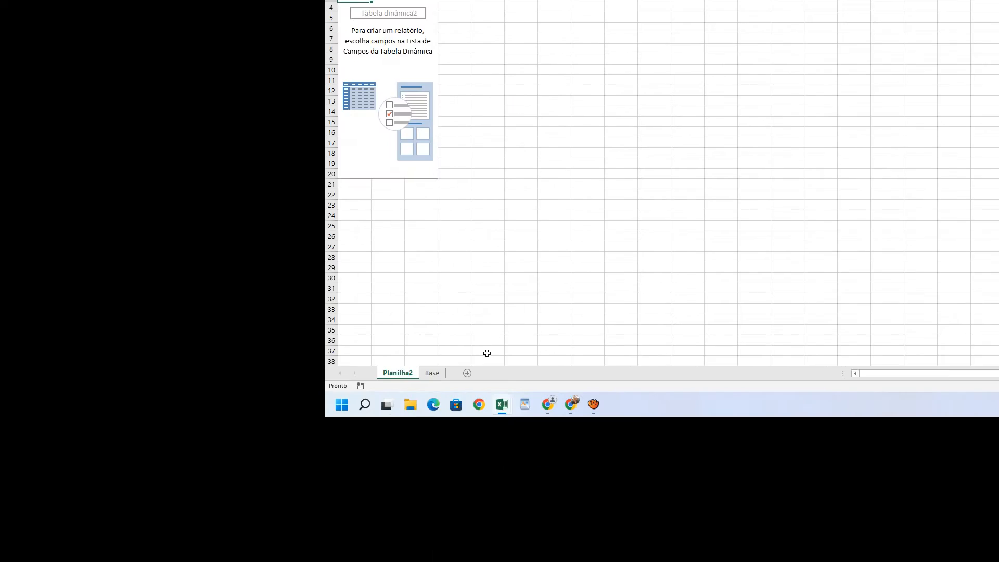
Add Tipo de Pagamento to the pivot table's rows and Valor da Operação to its values
left_click(570, 332)
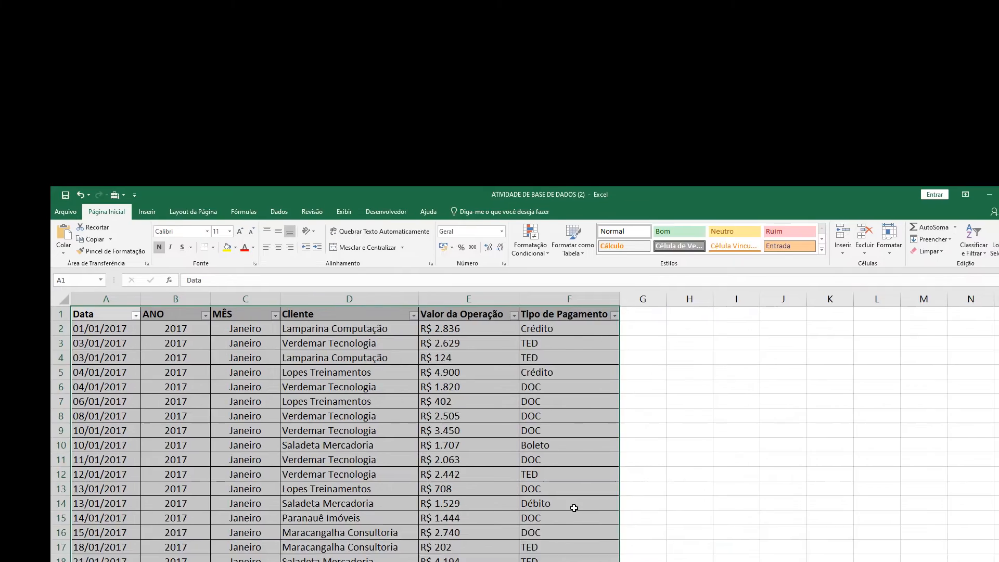
left_click(571, 333)
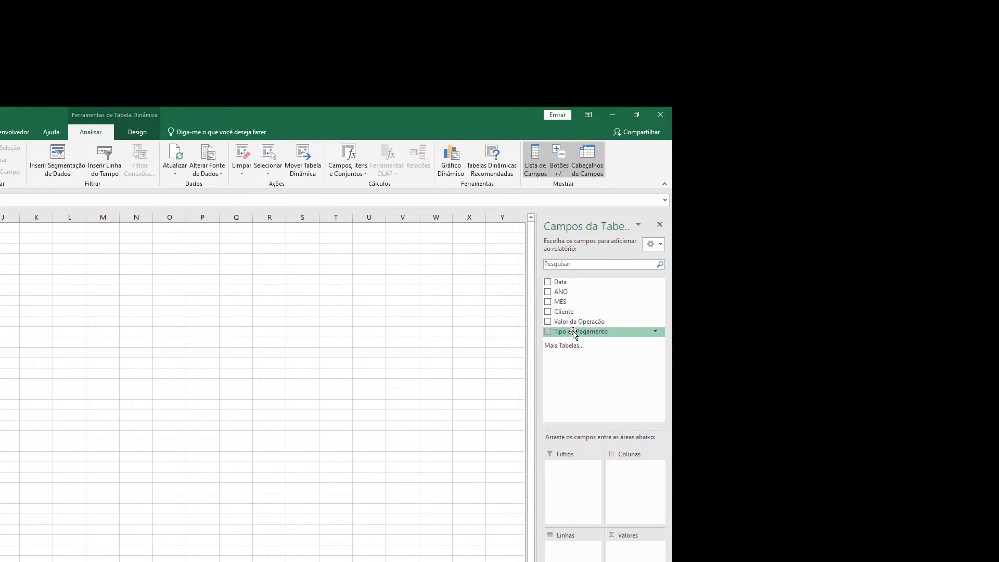
mouse_move(567, 341)
left_mouse_down()
mouse_move(595, 408)
mouse_move(599, 557)
mouse_move(581, 561)
mouse_move(572, 336)
left_mouse_up()
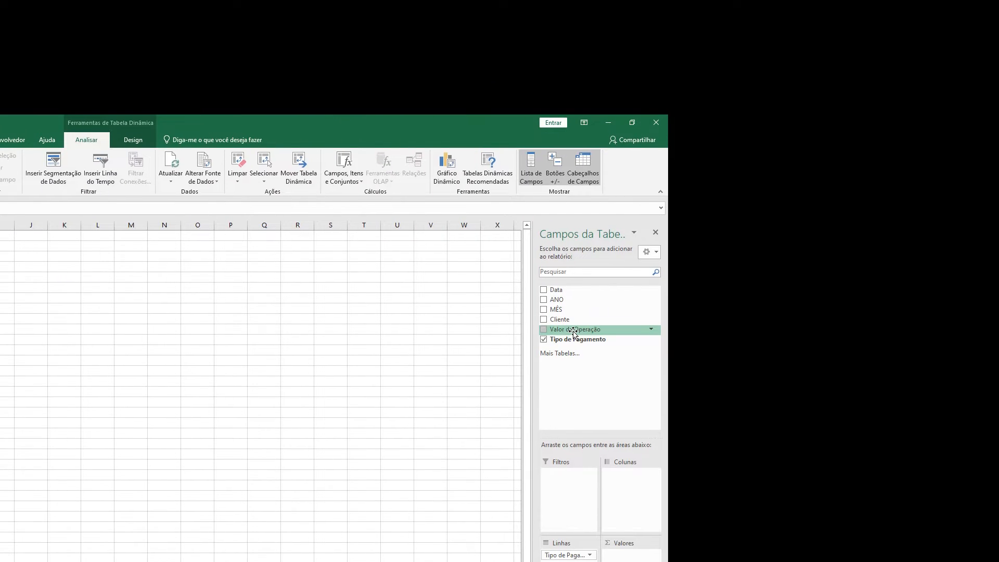
left_click_drag(573, 331, 636, 561)
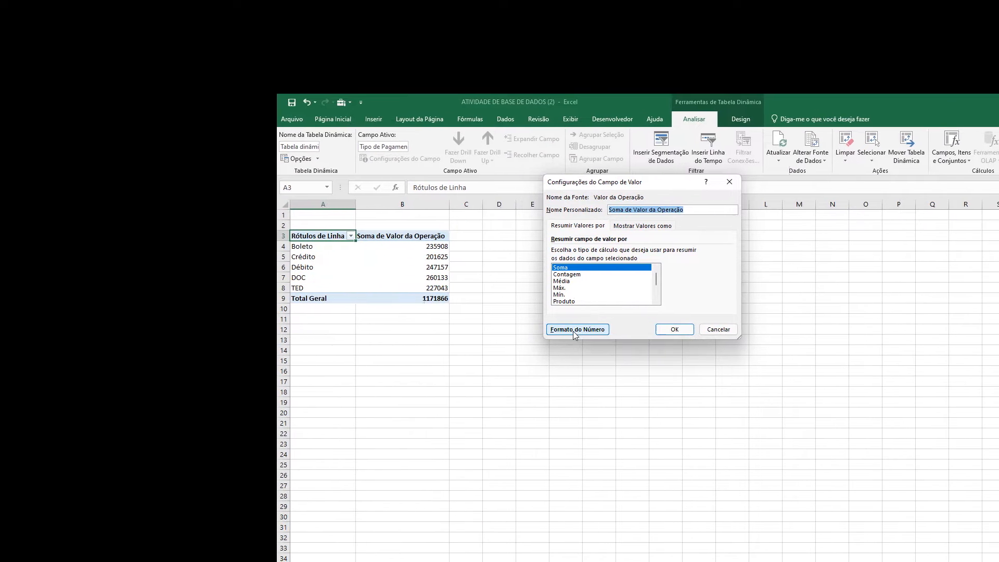
Format the pivot table's Soma de Valor da Operação field as currency in R$ with two decimals
left_click(581, 331)
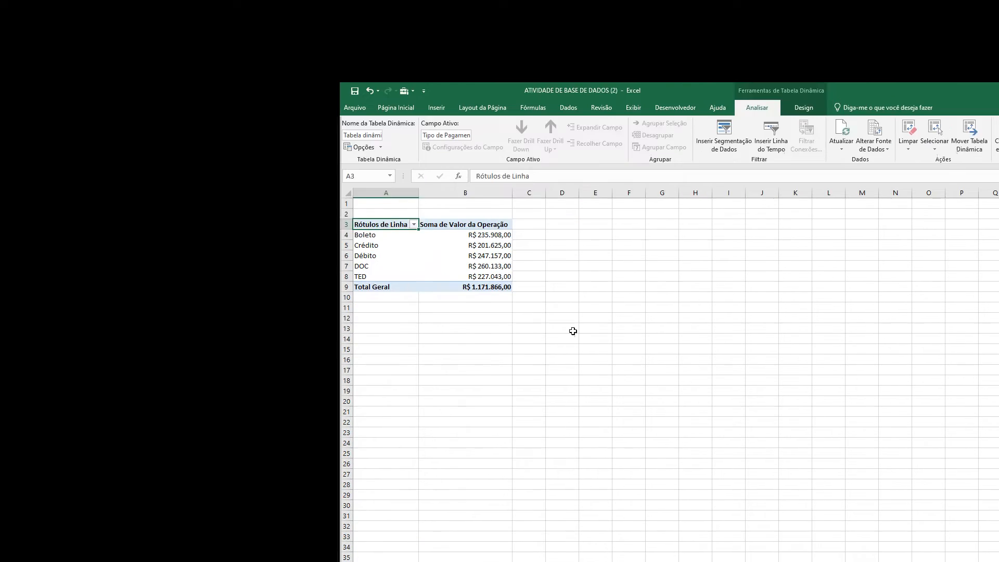
left_click(643, 378)
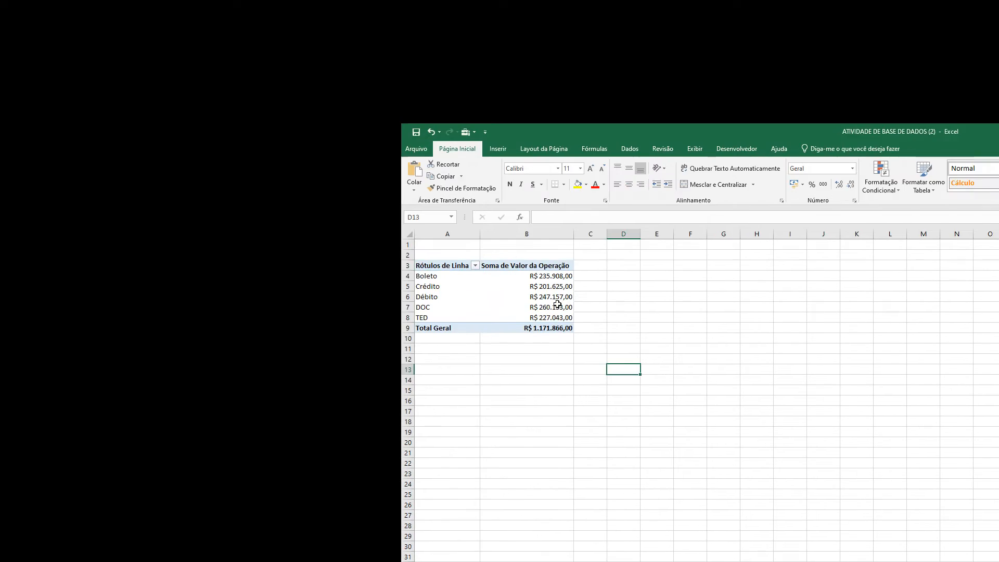
left_click_drag(573, 336, 575, 383)
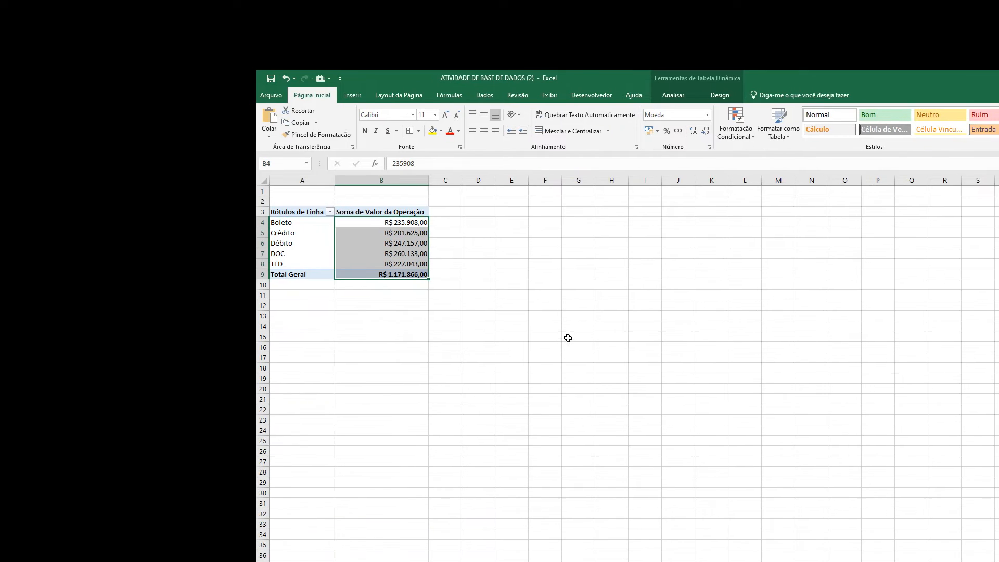
left_click(508, 537)
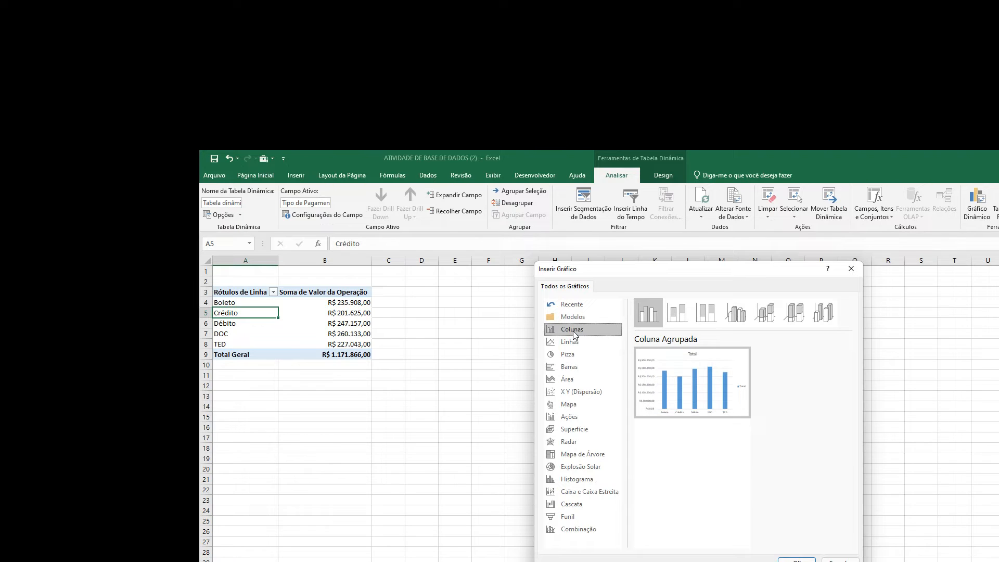
Insert a Coluna 3D Agrupada pivot chart and move it beside the pivot table at the top of the sheet
left_click(667, 313)
left_click(696, 312)
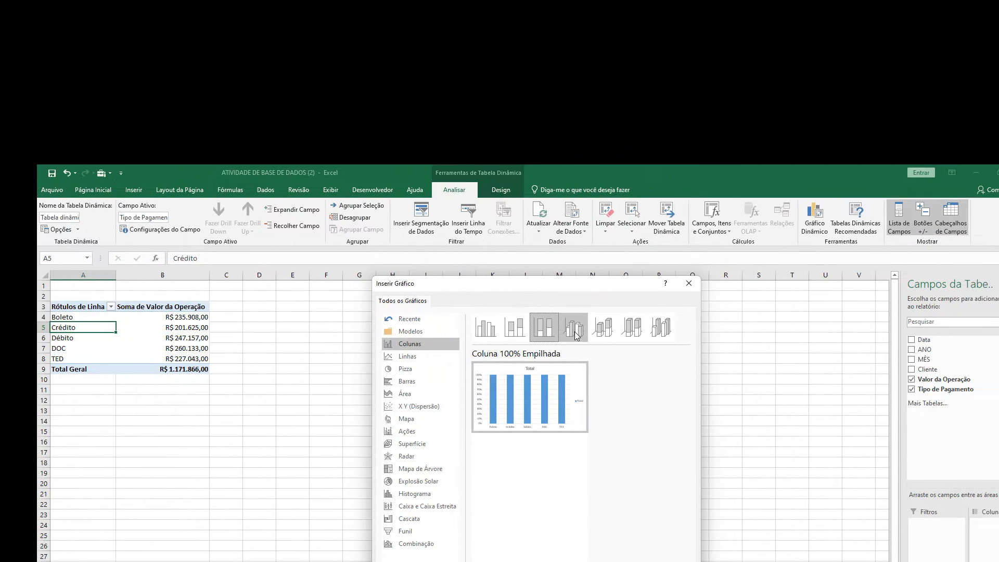
left_click(725, 313)
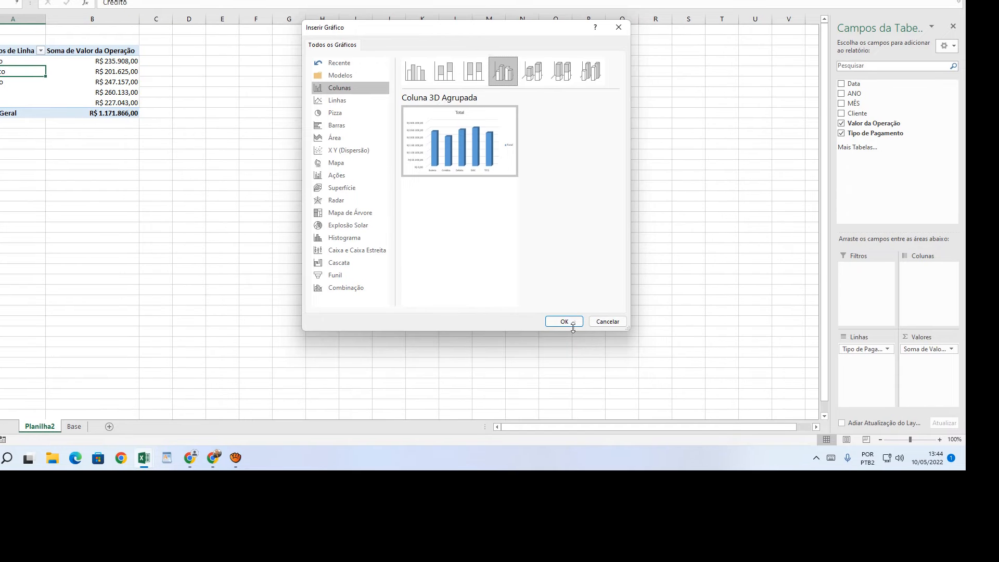
left_click(574, 324)
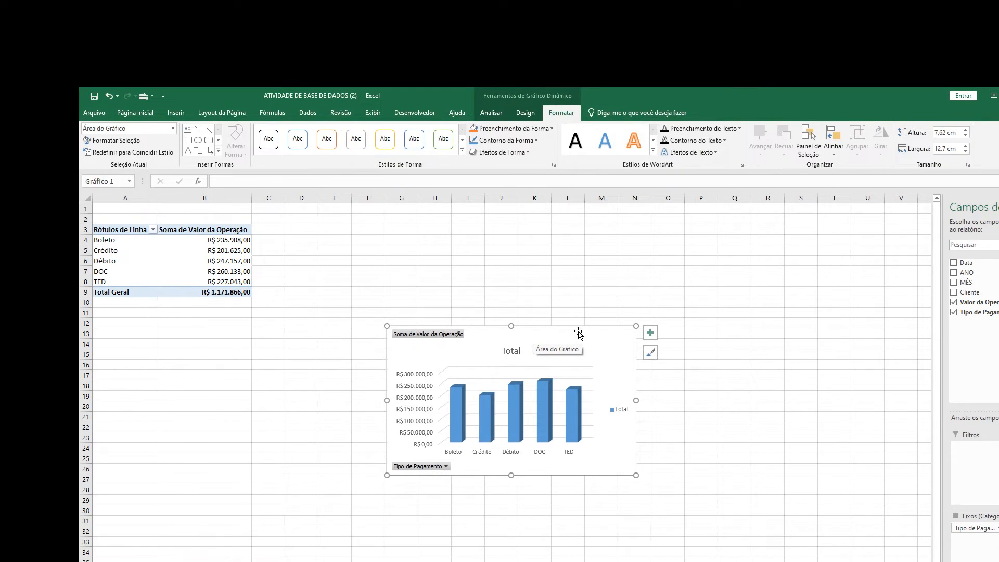
left_click_drag(573, 333, 456, 214)
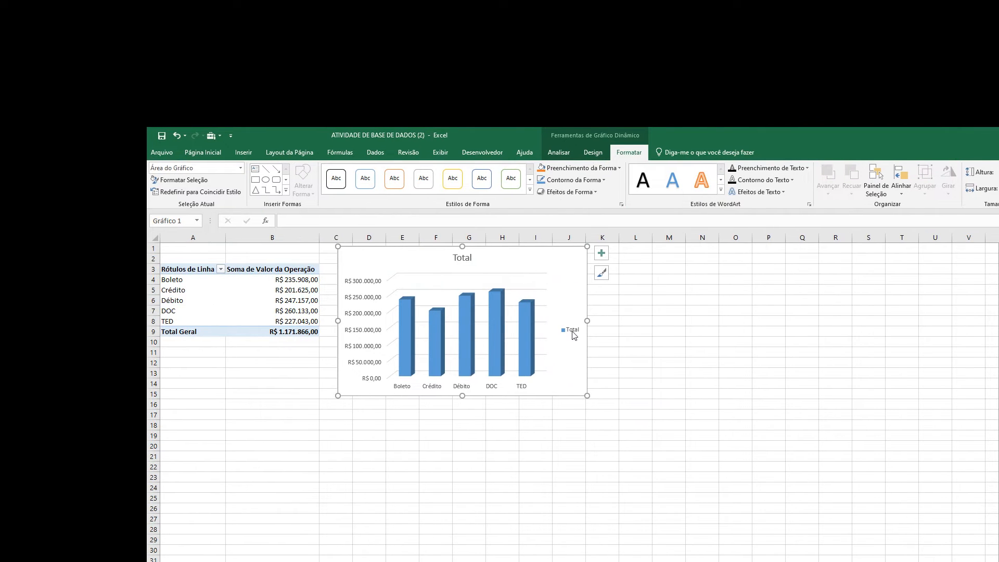
Remove the chart's legend and change its title to "TIPO DE PAGAMENTO"
left_click(573, 332)
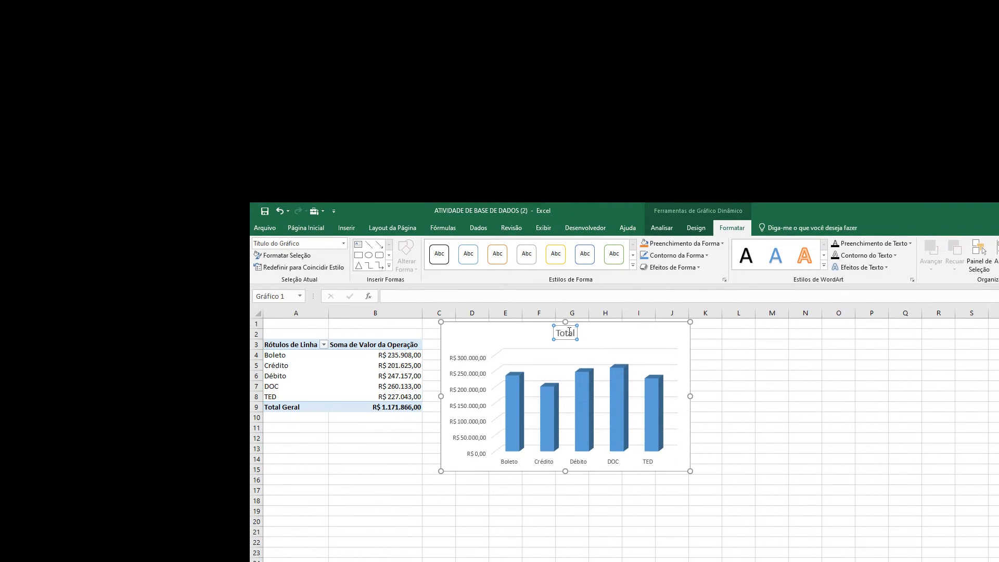
double_click(570, 331)
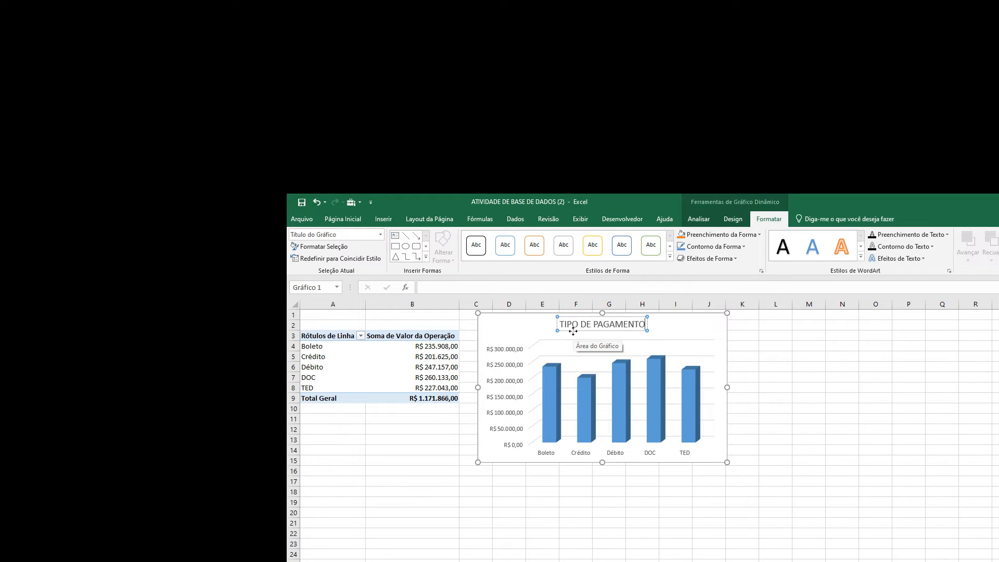
left_click(573, 330)
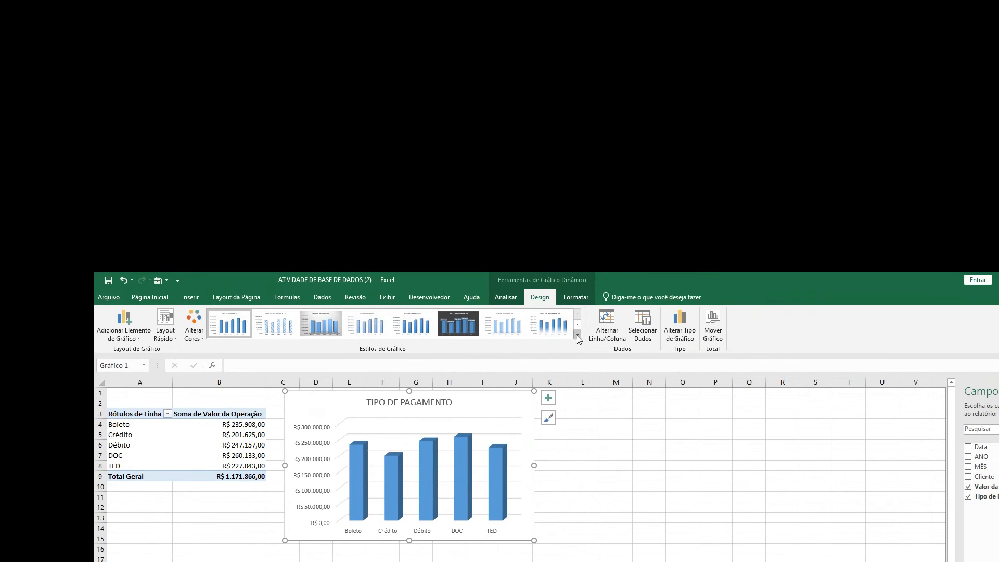
Apply the dark grey chart style with boxed data labels above the blue columns
left_click(609, 368)
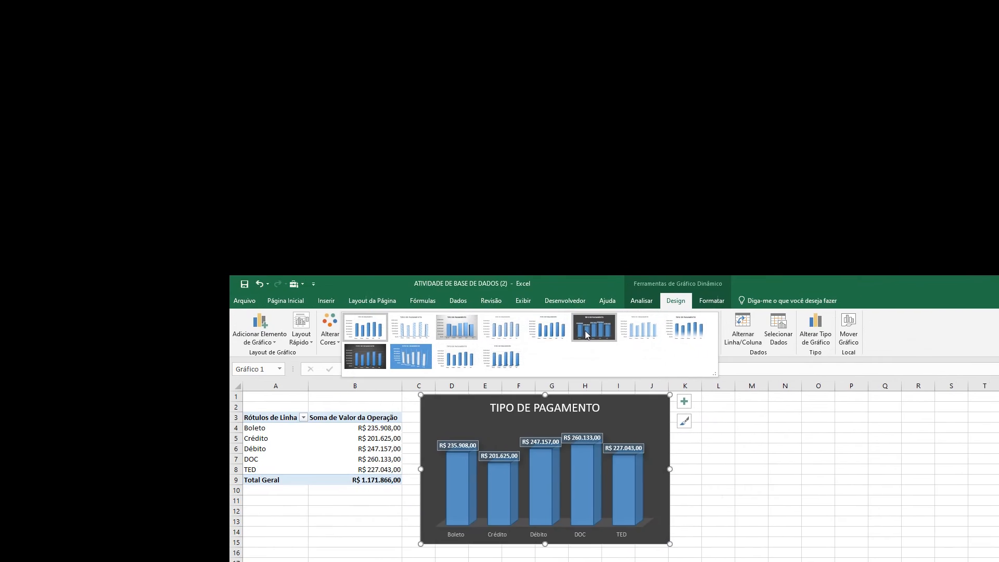
left_click(575, 336)
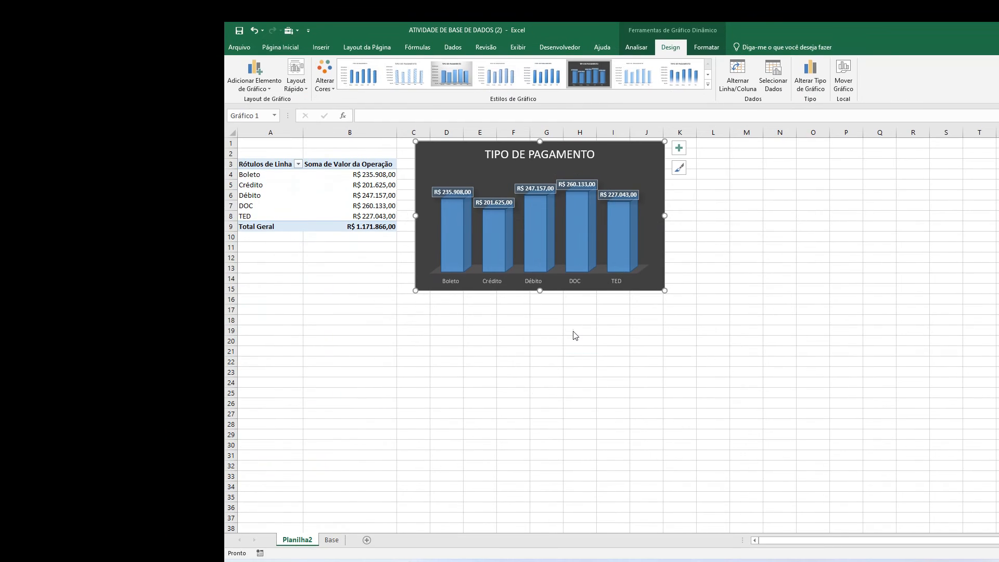
left_click(575, 335)
left_click(573, 334)
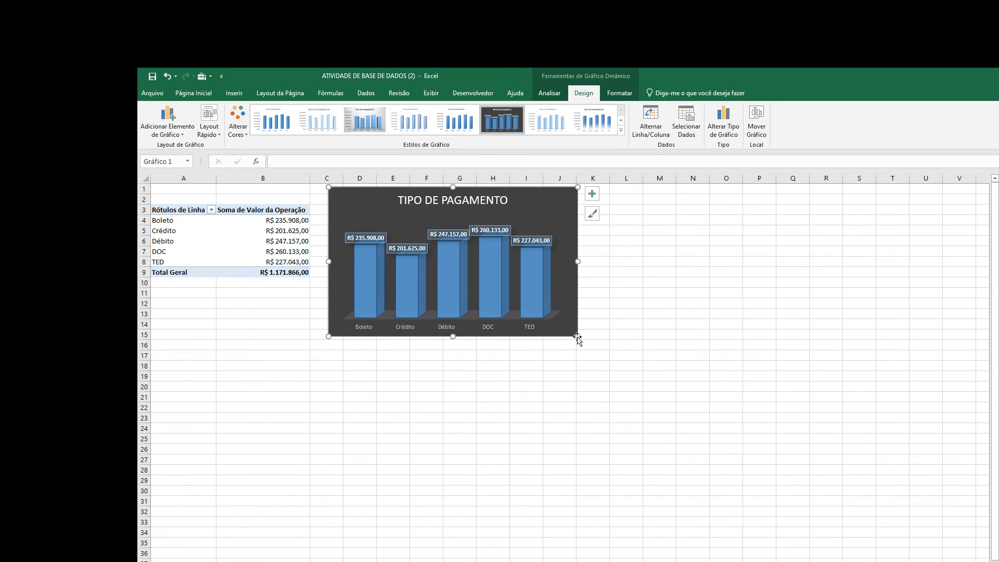
Enlarge the payment type chart and shift it slightly down and away from the pivot table
left_click_drag(784, 472, 873, 561)
left_click_drag(572, 332, 572, 332)
left_click_drag(269, 105, 340, 123)
Add the ANO field as a report filter of the pivot table
left_click(239, 233)
left_click(575, 336)
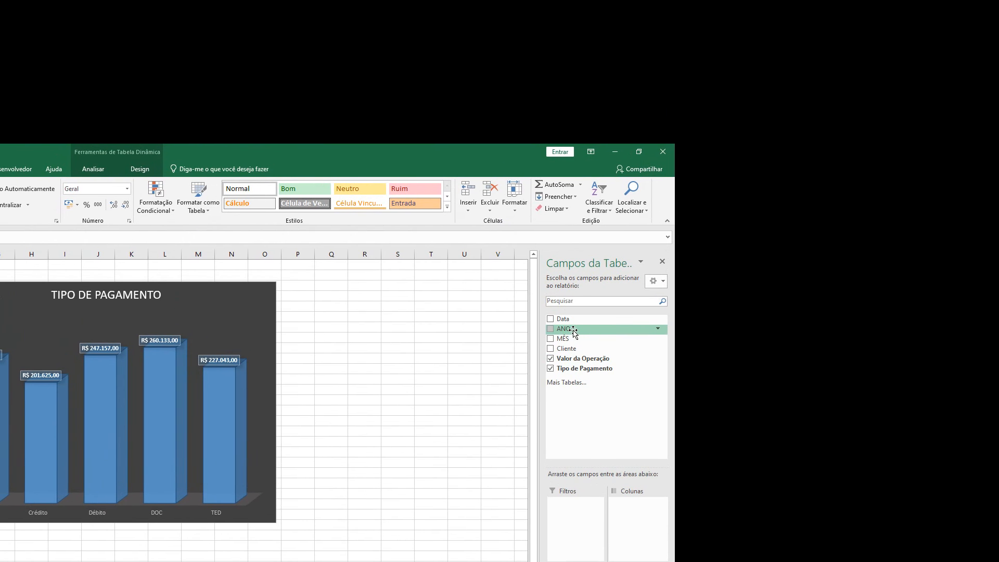
left_click_drag(574, 333, 571, 510)
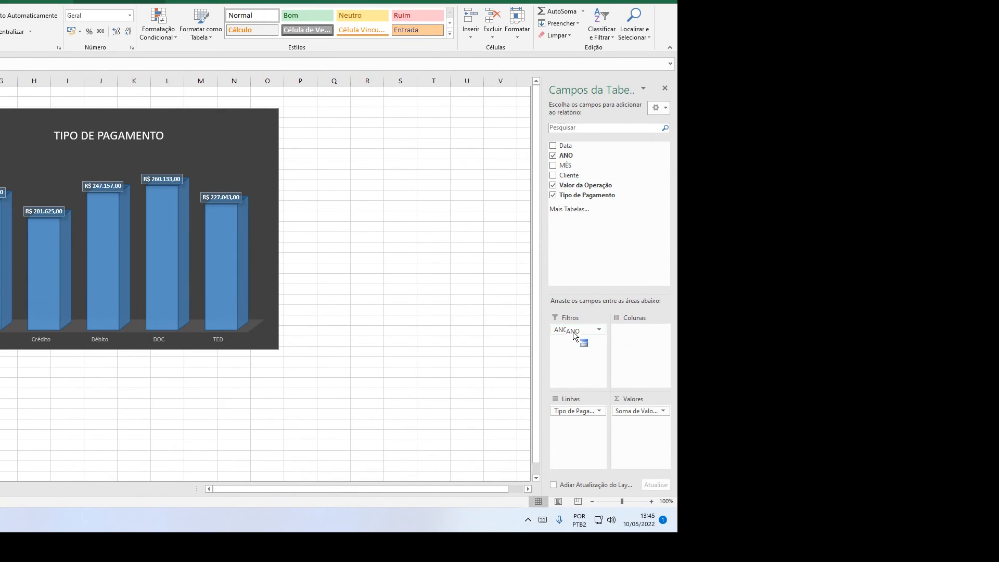
left_click_drag(573, 335, 574, 336)
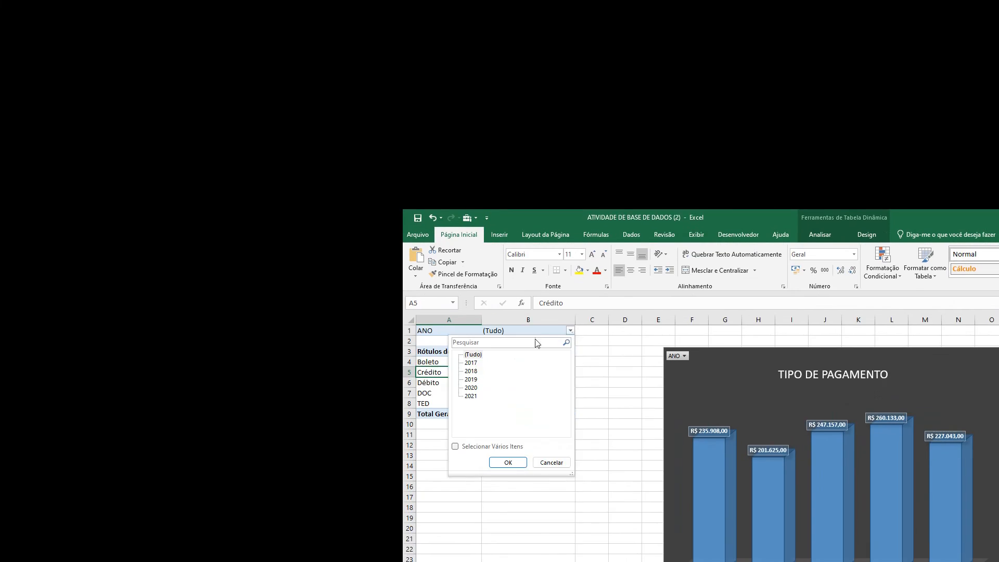
Filter the pivot table by ANO for 2019 and switch the filter to 2021
left_click(471, 379)
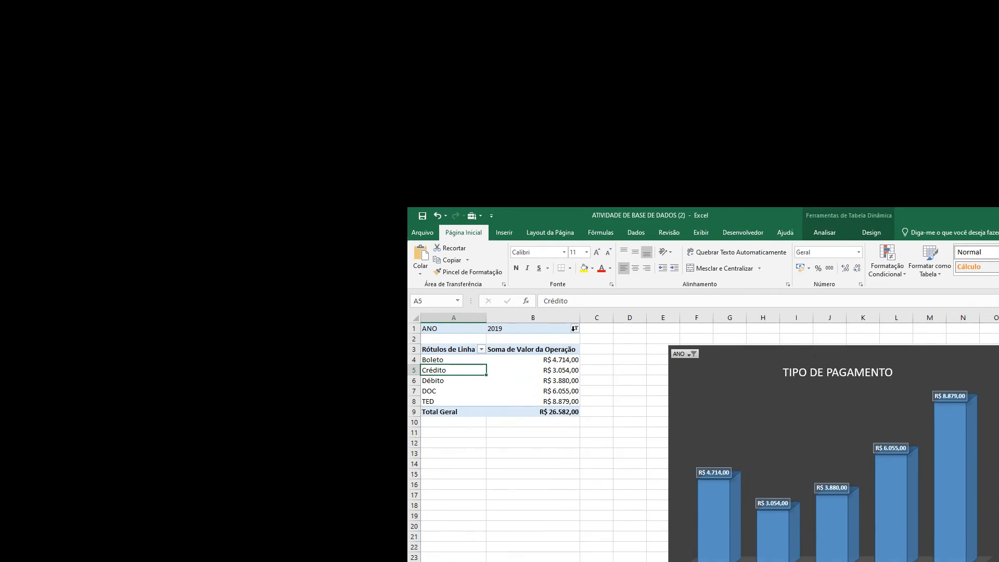
left_click(313, 92)
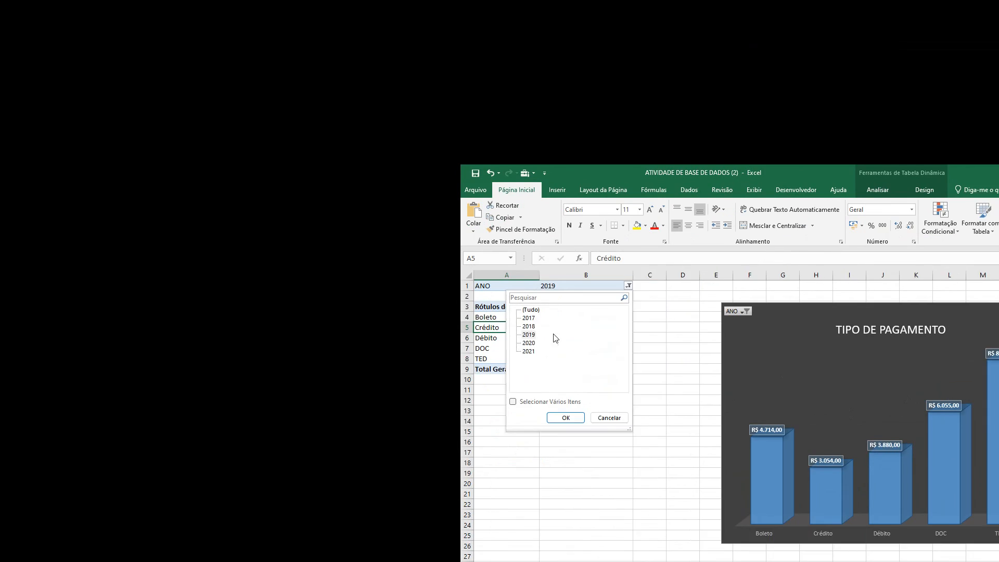
left_click(528, 352)
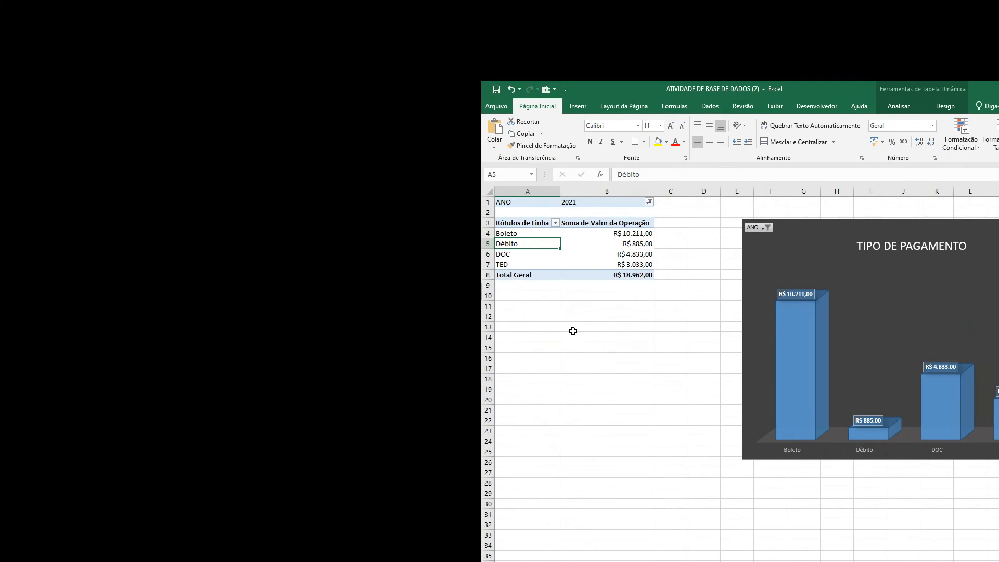